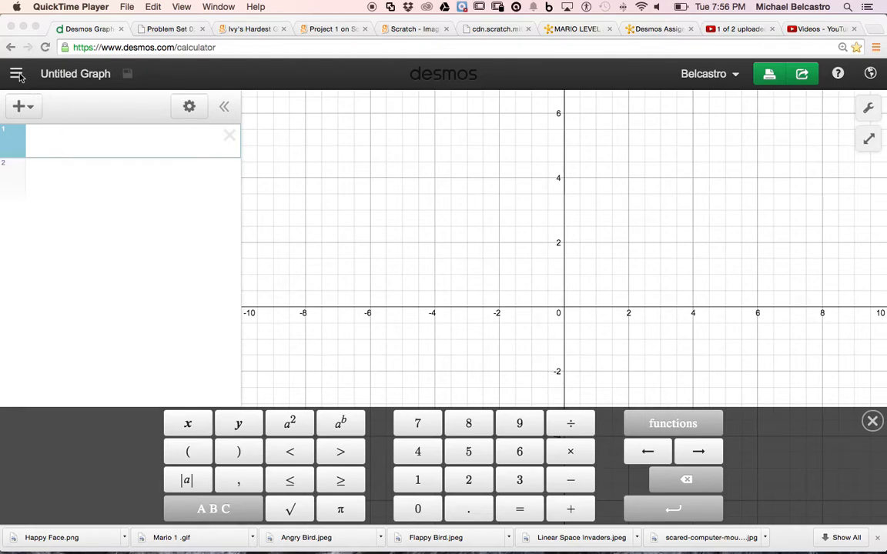
Step: Insert the Flappy Bird.jpeg image from the Desktop folder into the graph
left_click(31, 116)
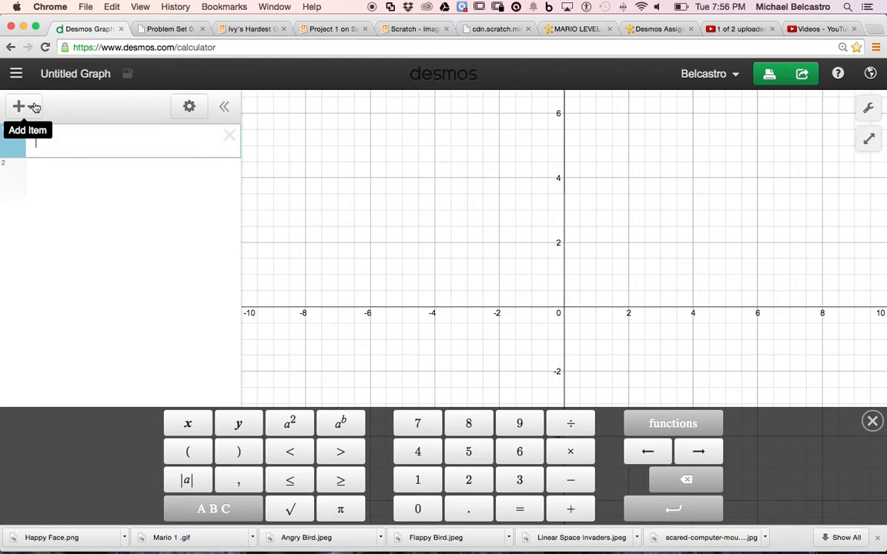
left_click(34, 108)
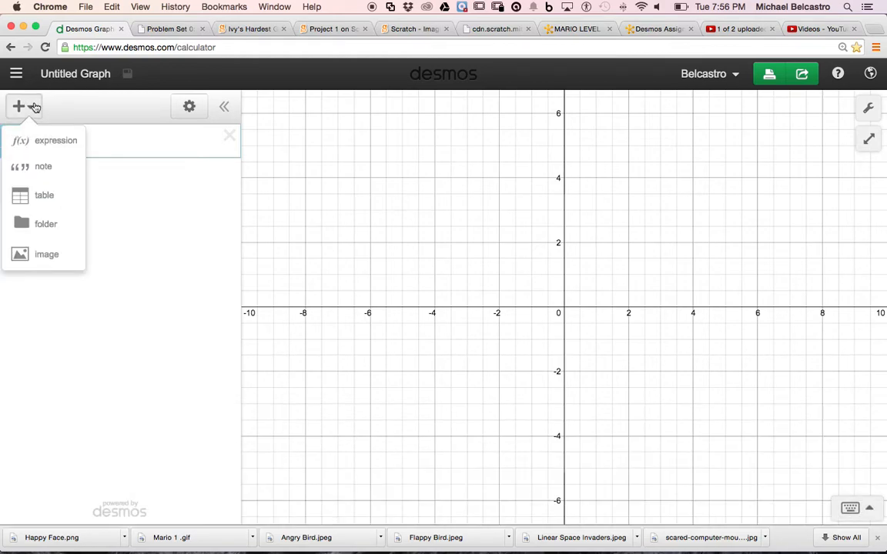
left_click(47, 256)
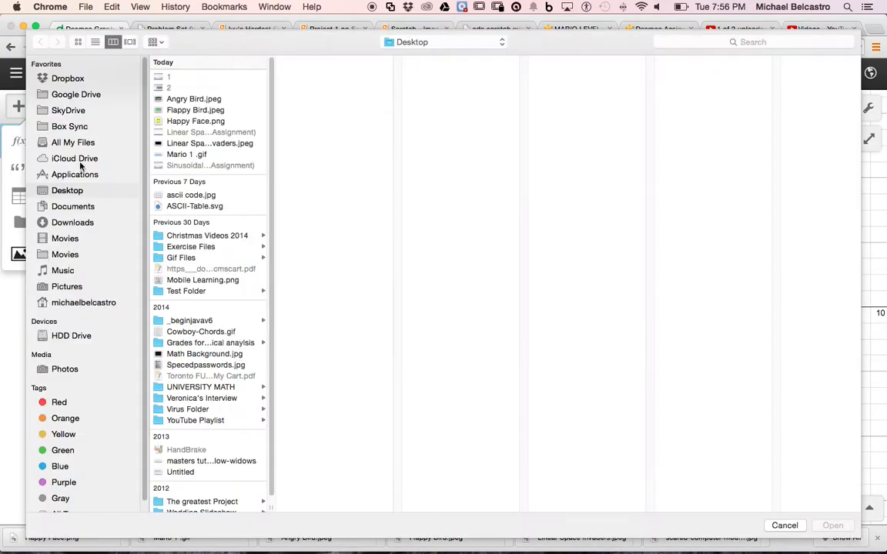
left_click(192, 110)
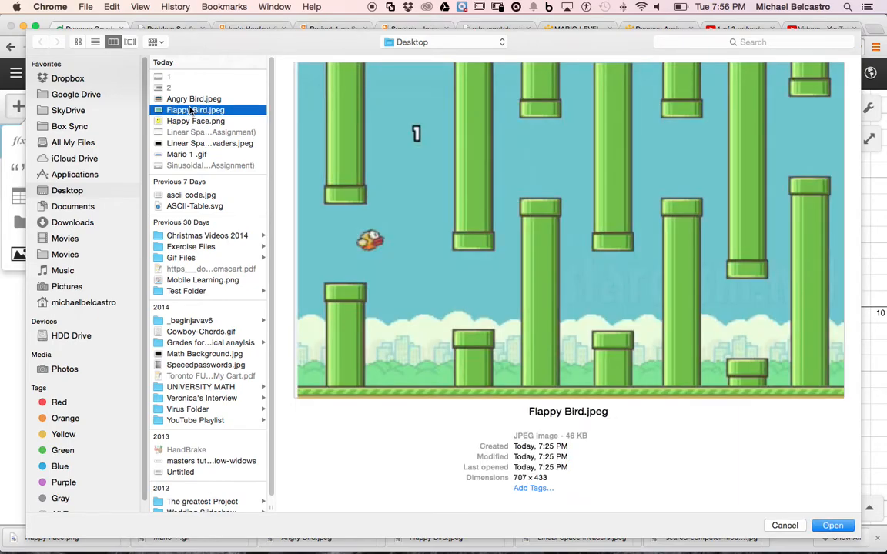
double_click(192, 111)
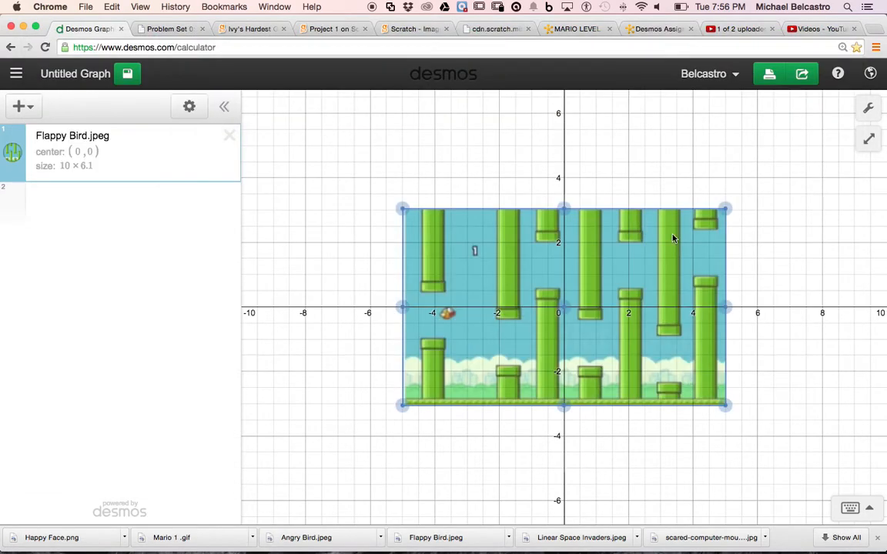
Step: Enlarge the Flappy Bird image to about 15.68 × 9.56 and move its centre to about (4.6, 4.78)
left_click_drag(724, 208, 816, 153)
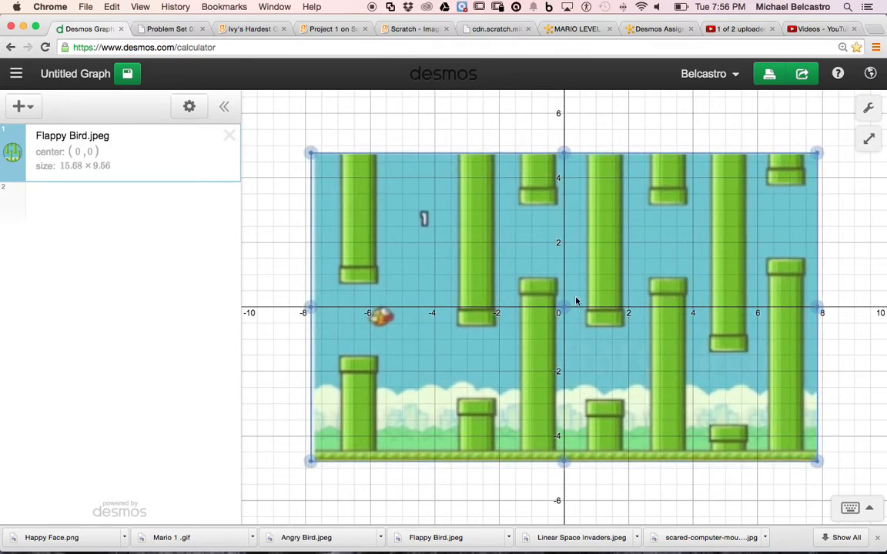
left_click_drag(564, 307, 714, 153)
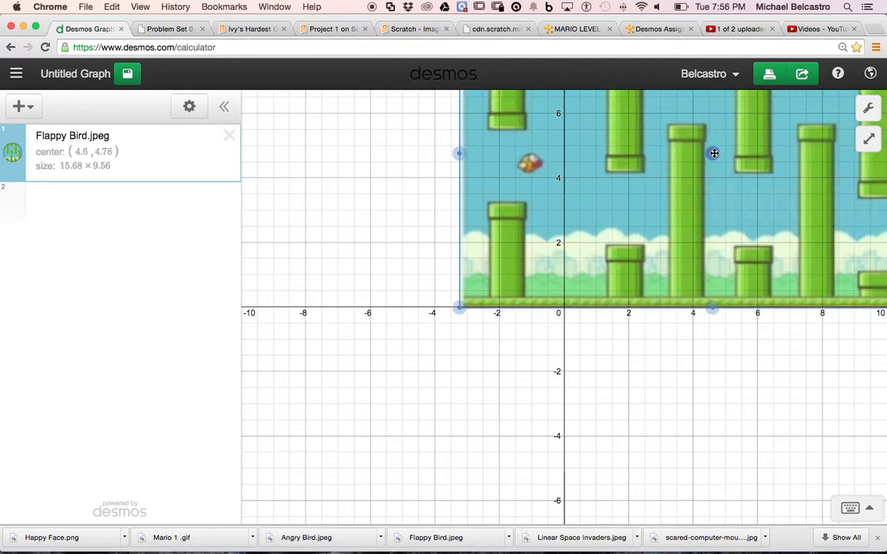
left_click(21, 106)
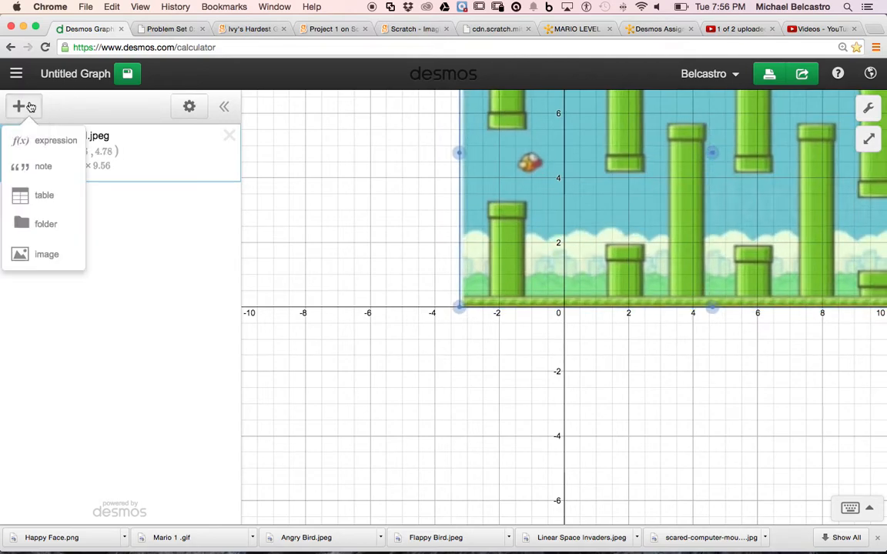
left_click(48, 255)
double_click(199, 114)
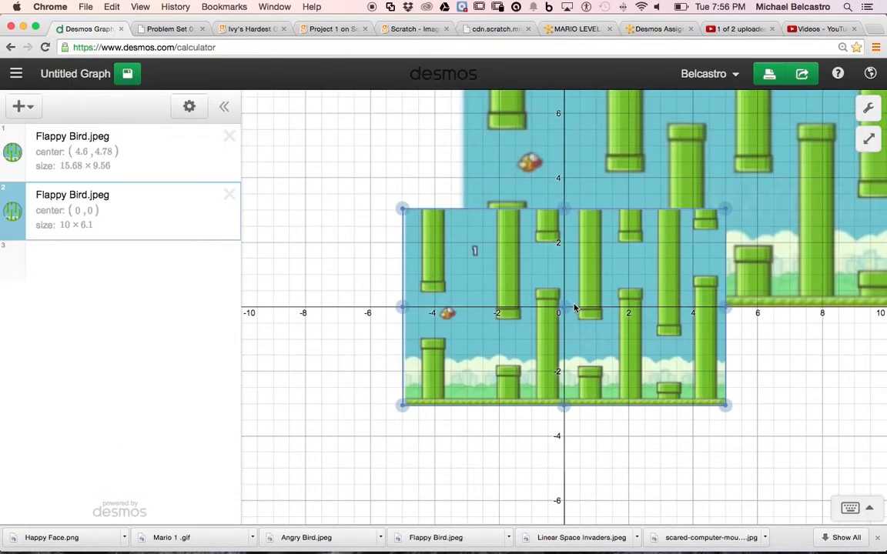
left_click_drag(567, 306, 421, 379)
key("BackSpace")
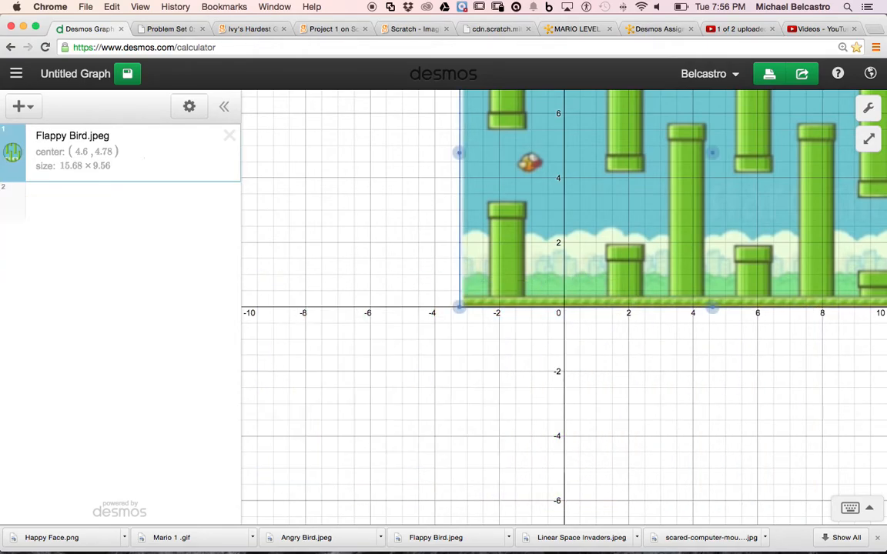
Step: Move the Flappy Bird image so its centre sits near the origin, at about (0.03, −0.04)
left_click_drag(712, 154, 565, 308)
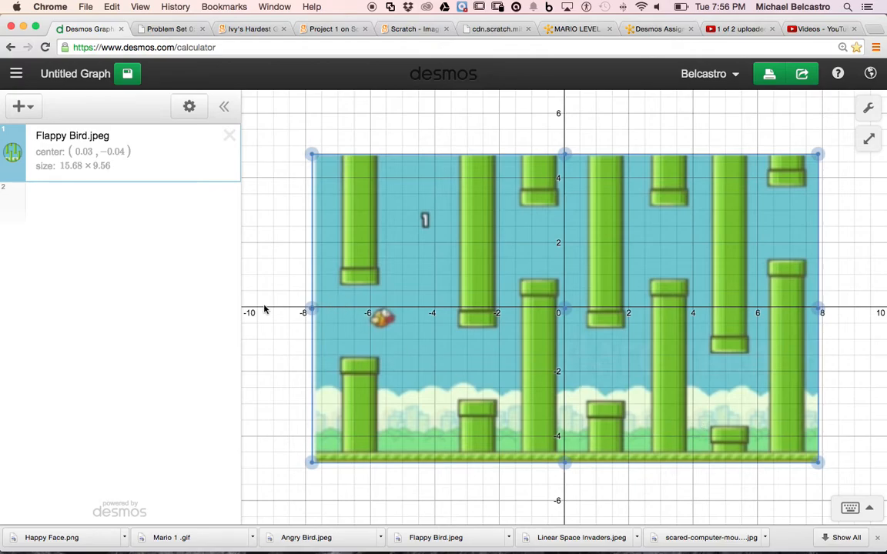
Step: Enter the expression a(x−h)^2+k below the image and add sliders for a, h and k
left_click(97, 204)
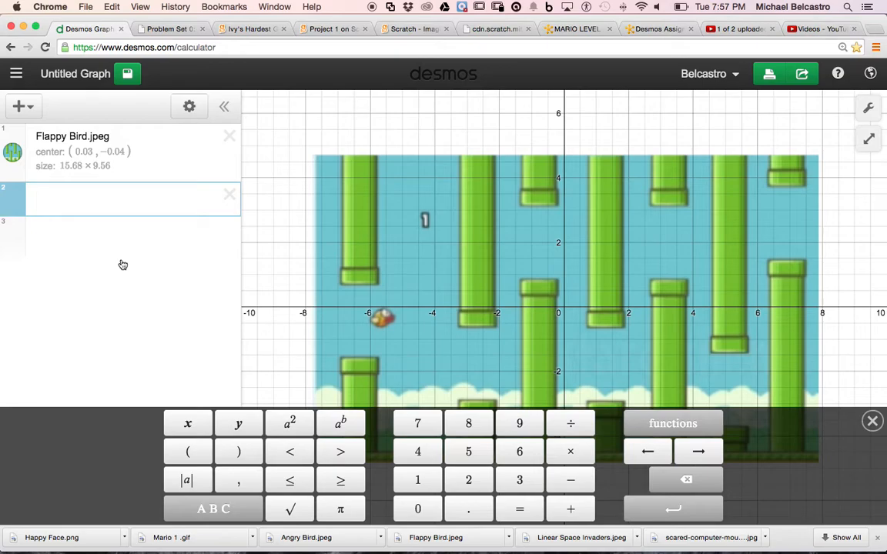
type("a(x")
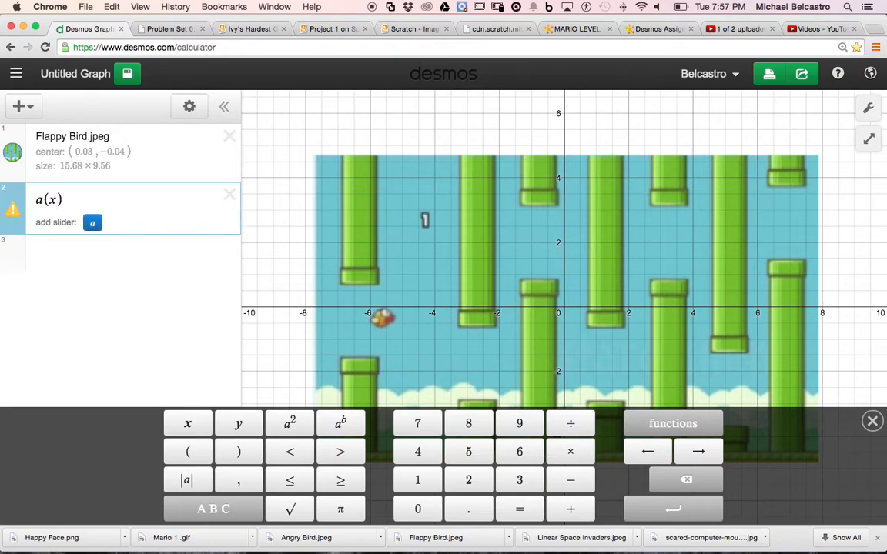
type("-h)^2")
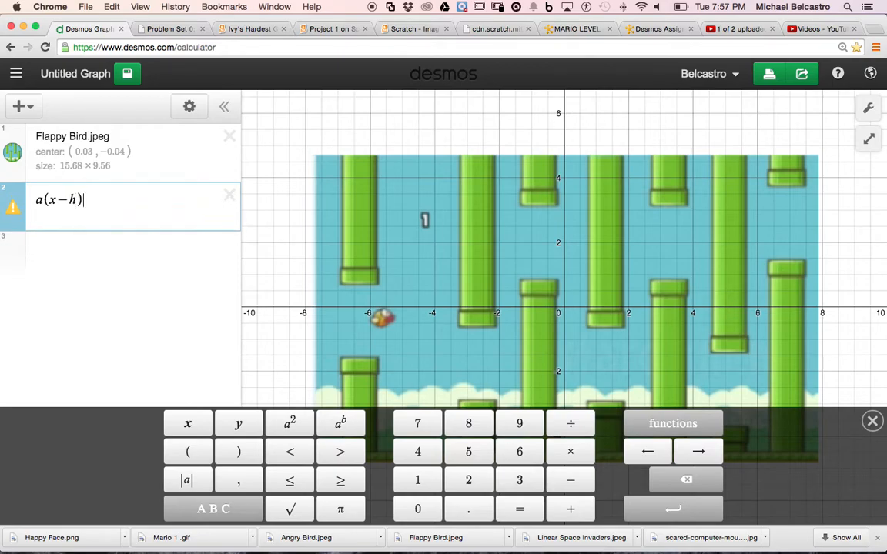
type("+k")
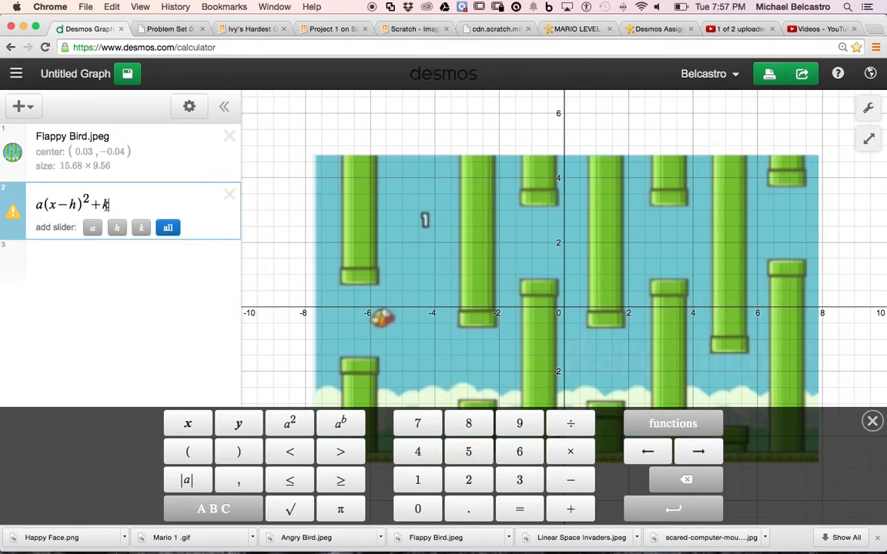
left_click(168, 228)
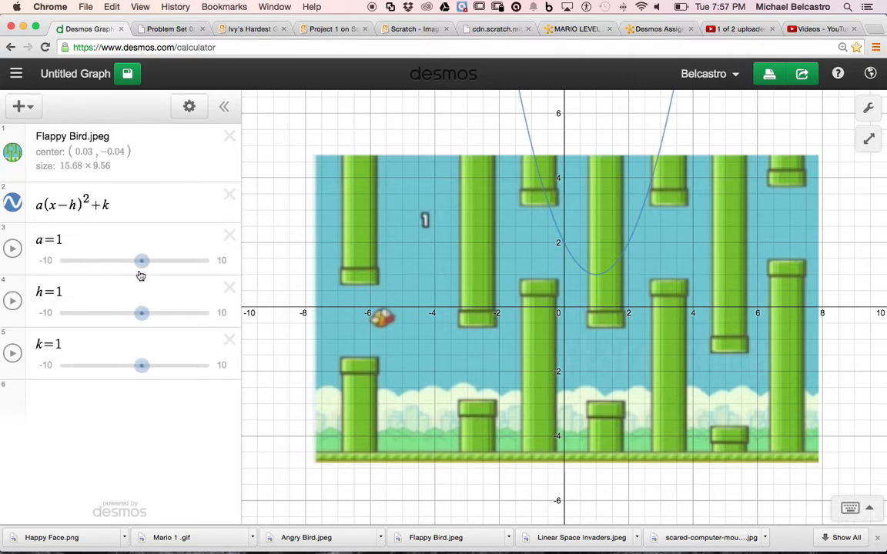
Step: Adjust the sliders to a = −0.2, h = −5.7 and k = −0.3, and trace the parabola from the bird
mouse_move(142, 261)
left_mouse_down()
mouse_move(113, 260)
mouse_move(155, 260)
mouse_move(107, 263)
mouse_move(161, 260)
mouse_move(114, 261)
mouse_move(151, 261)
left_mouse_up()
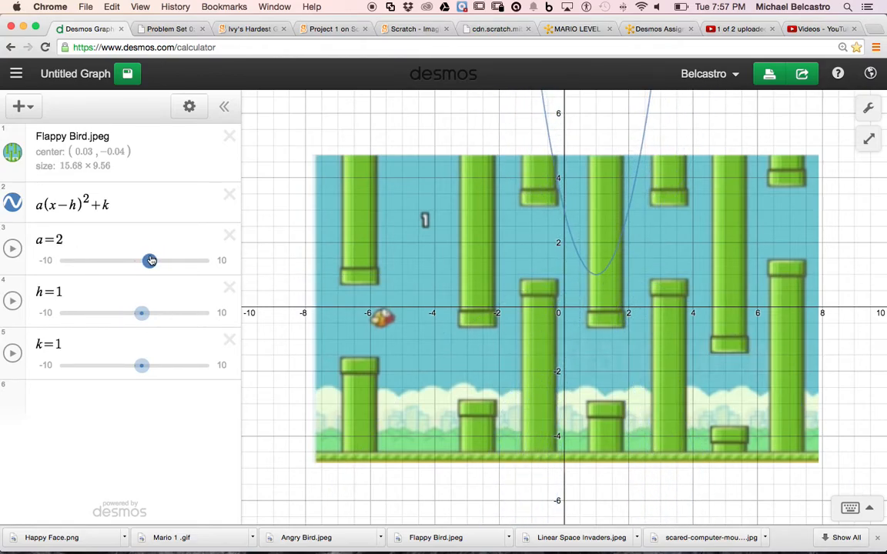
left_click_drag(141, 312, 91, 313)
left_click_drag(152, 367, 132, 365)
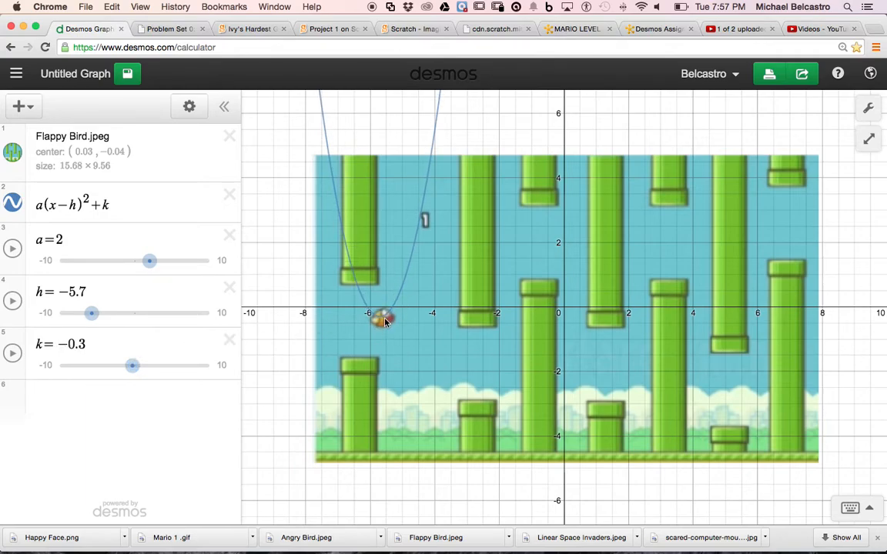
left_click_drag(151, 260, 134, 262)
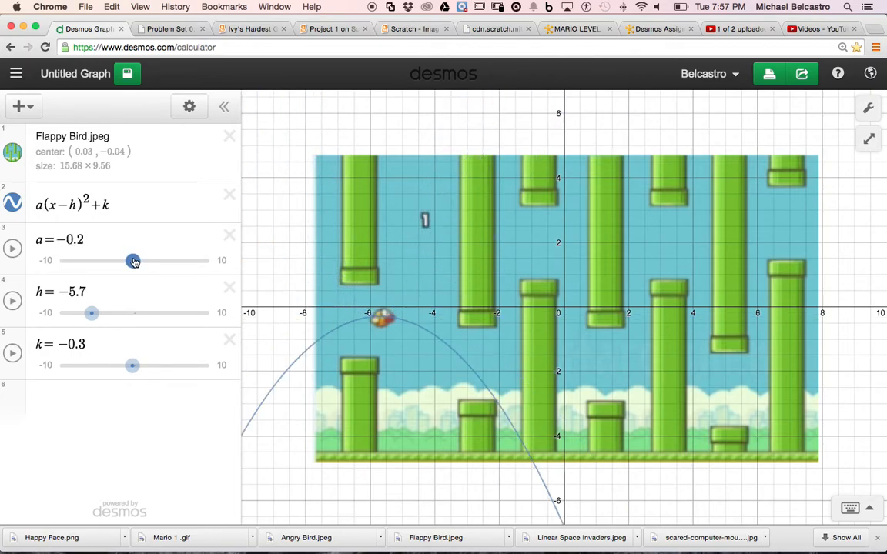
left_click(390, 320)
mouse_move(390, 320)
left_mouse_down()
mouse_move(486, 390)
mouse_move(409, 336)
mouse_move(406, 323)
mouse_move(490, 392)
left_mouse_up()
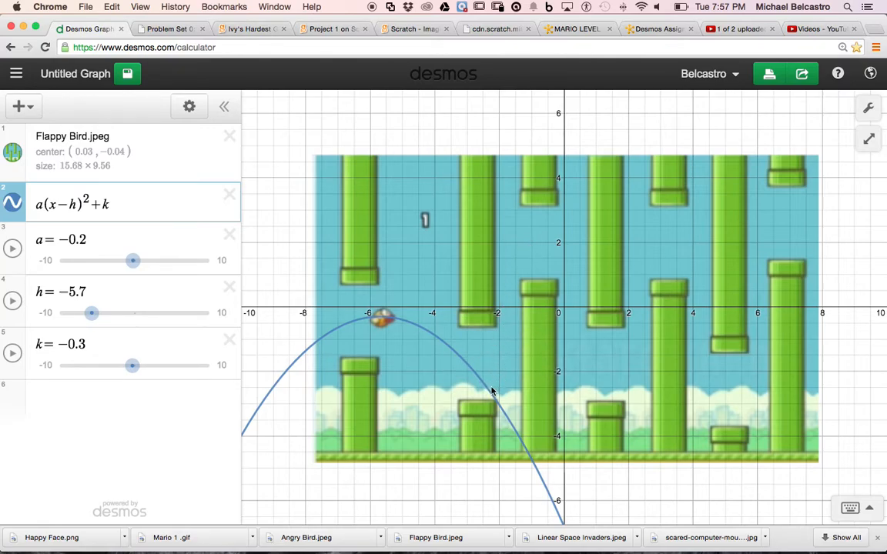
left_click(491, 392)
Step: Replace a with −0.2 and −h with +5.7 in the parabola expression
left_click(39, 202)
key("BackSpace")
type("-0.2")
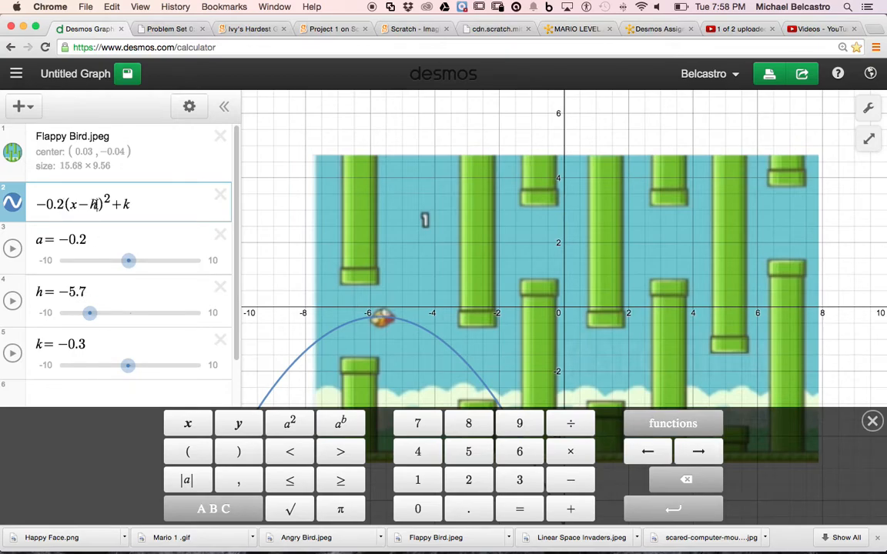
key("BackSpace")
key("BackSpace")
type("+5.7")
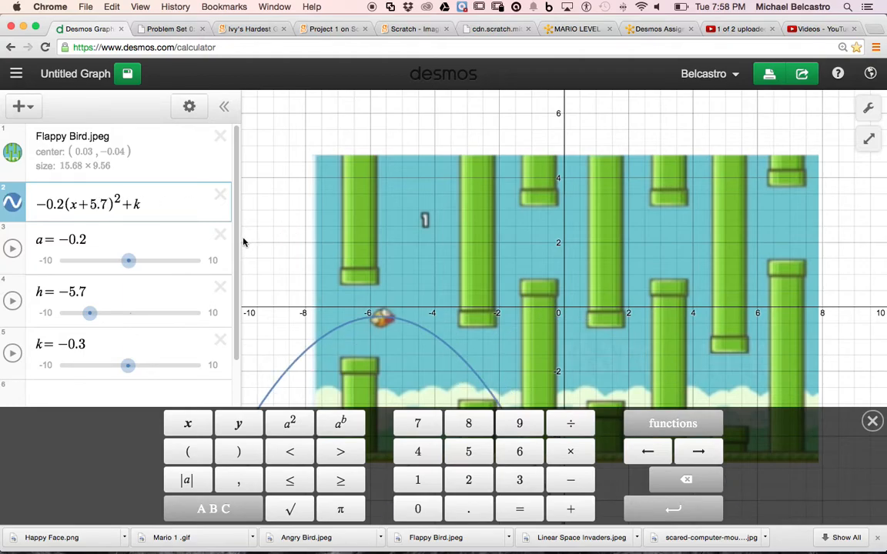
left_click(274, 244)
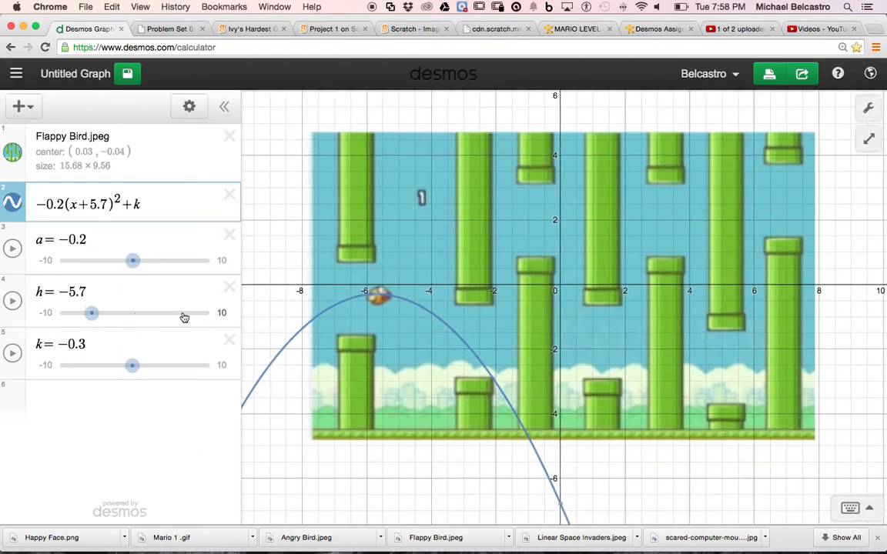
Step: Replace +k with −0.3 at the end of the parabola expression
left_click(155, 198)
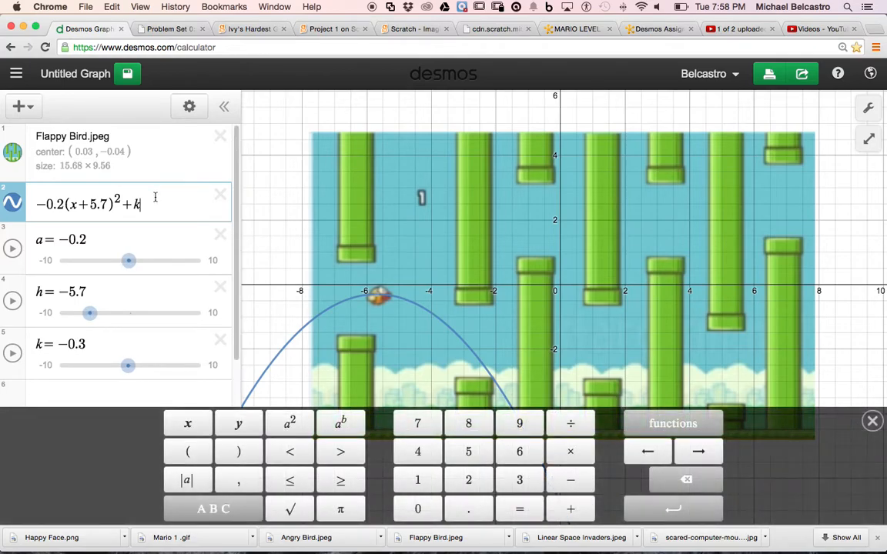
key("BackSpace")
key("BackSpace")
type("-0.3")
left_click(422, 261)
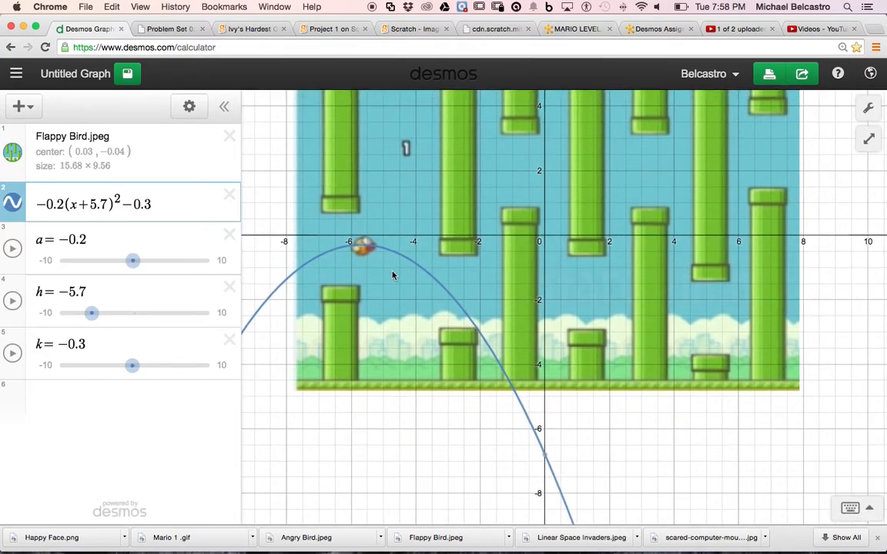
Step: Check the curve's coordinates at the bird and append an empty pair of curly braces to the expression
left_click(367, 249)
mouse_move(370, 249)
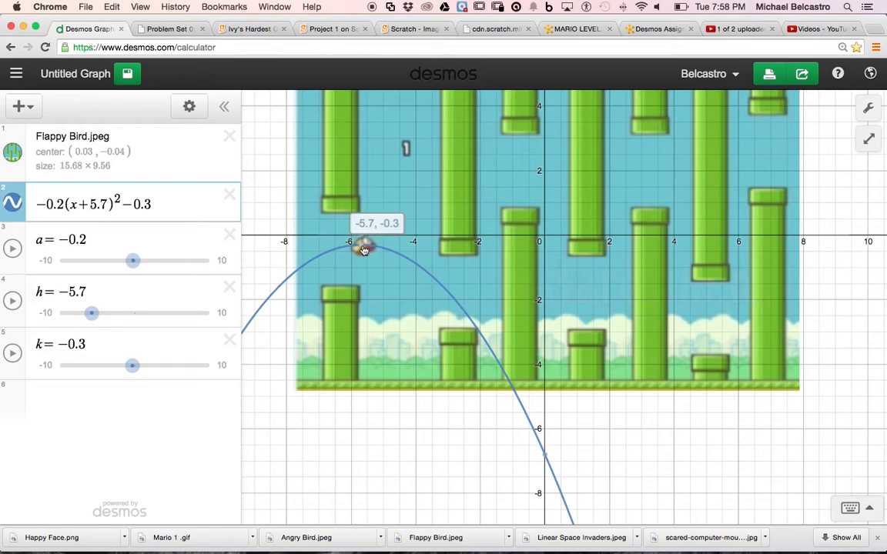
left_click_drag(365, 251, 373, 248)
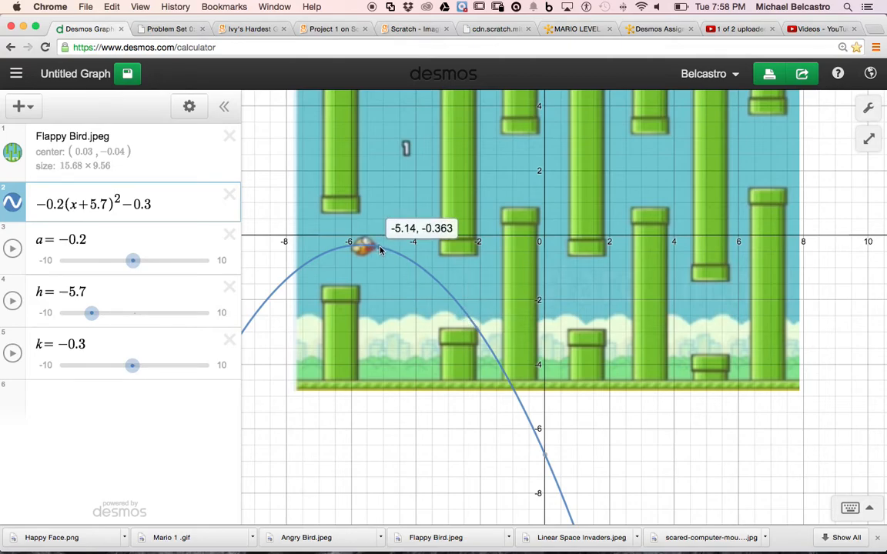
left_click(184, 194)
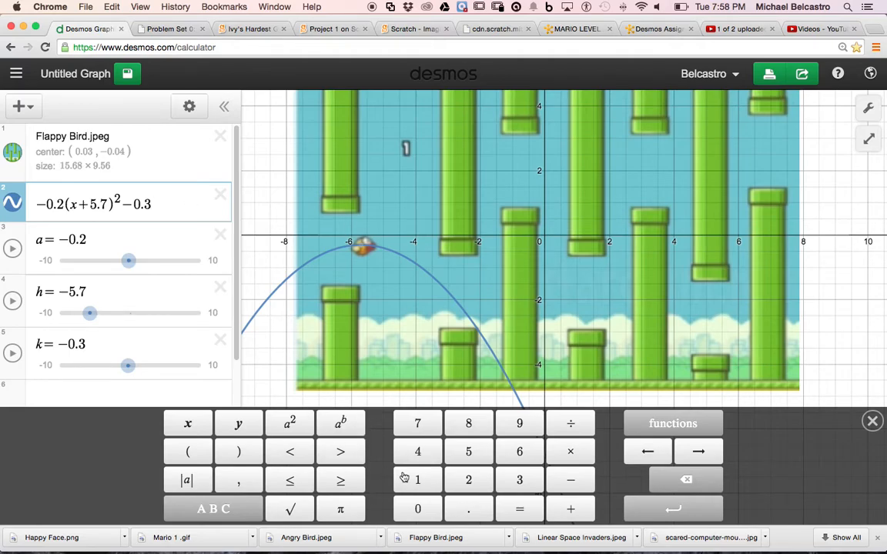
left_click(236, 509)
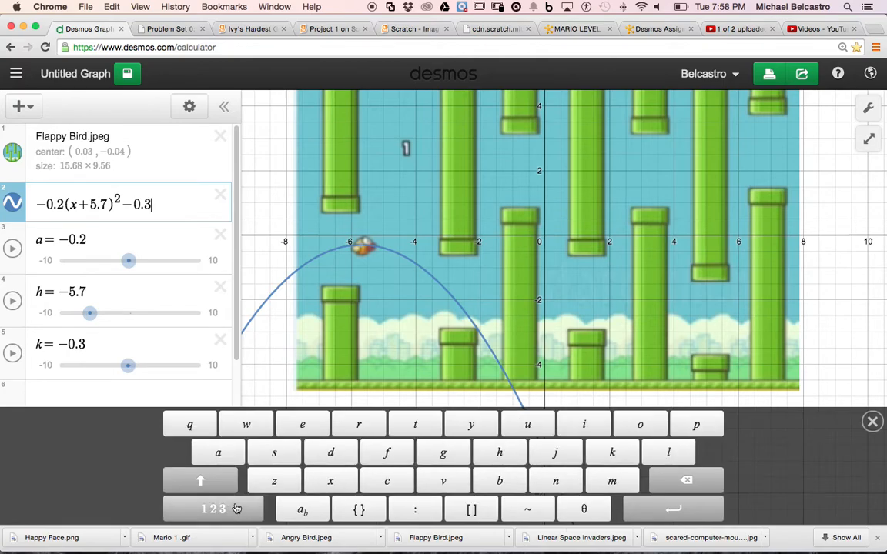
left_click(359, 510)
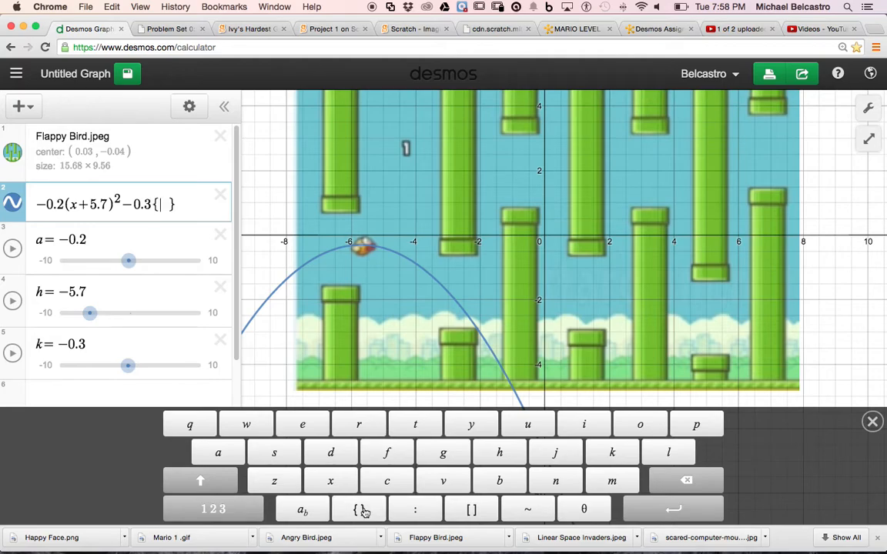
Step: Restrict the parabola's domain to −5.4≤x inside the curly braces, so it starts at the bird's beak
left_click_drag(368, 247, 372, 248)
left_click(166, 205)
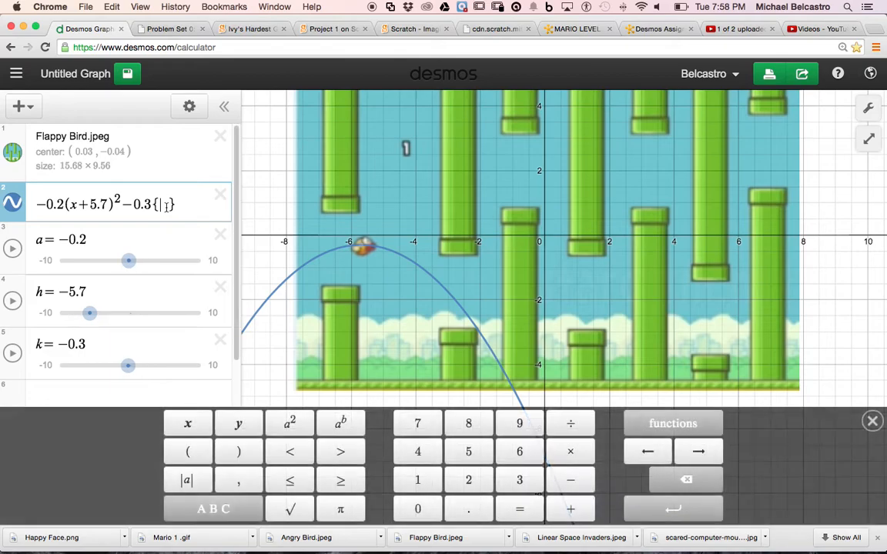
type("-5.4")
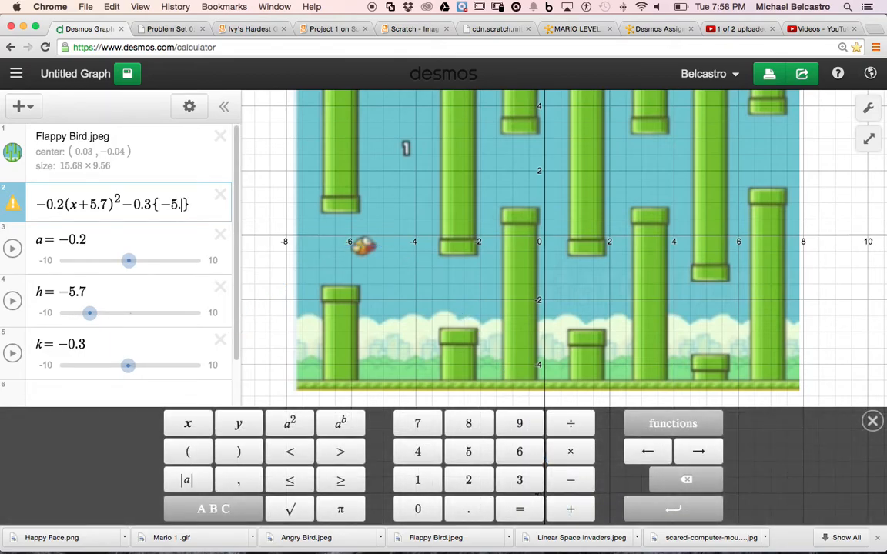
mouse_move(15, 206)
left_click(294, 483)
type("x")
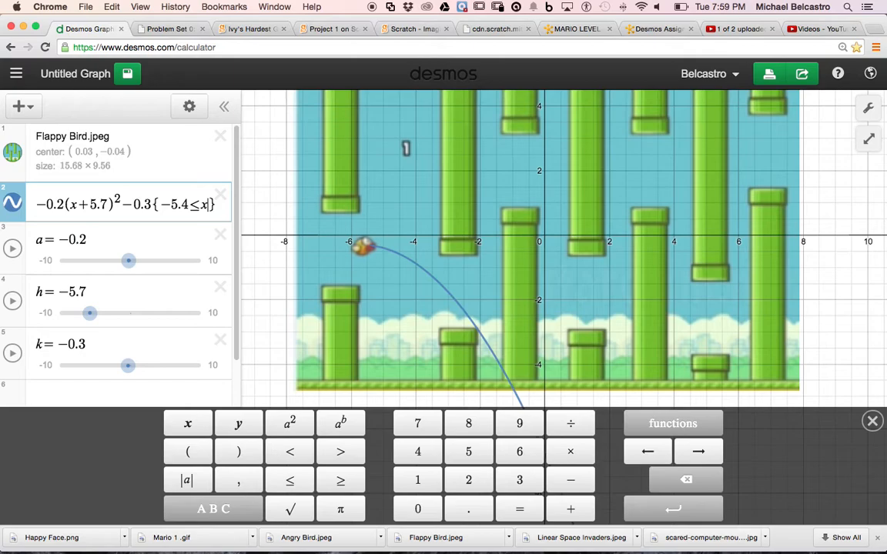
Step: Trace the parabola toward the second lower pipe and extend its domain restriction with ≤−2.4, so the curve ends above that pipe
left_click(365, 247)
mouse_move(372, 249)
left_mouse_down()
mouse_move(424, 272)
mouse_move(465, 313)
left_mouse_up()
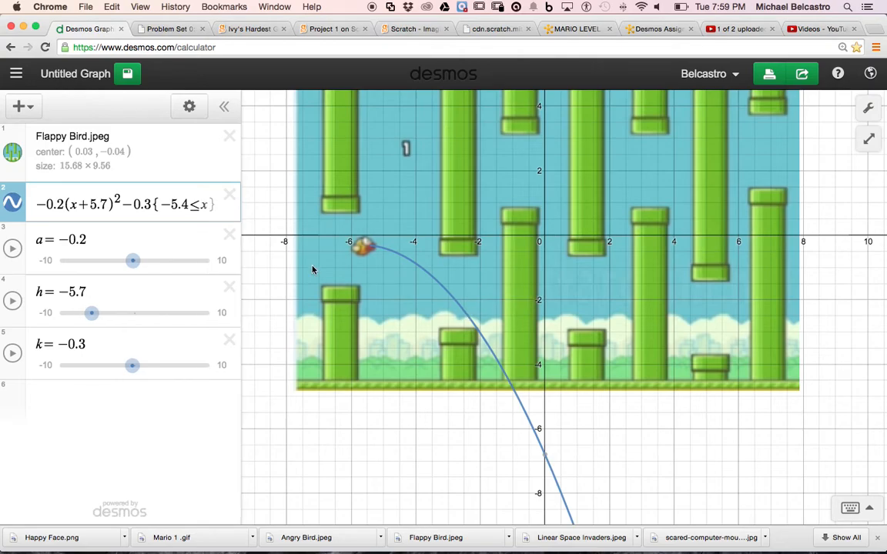
left_click(208, 204)
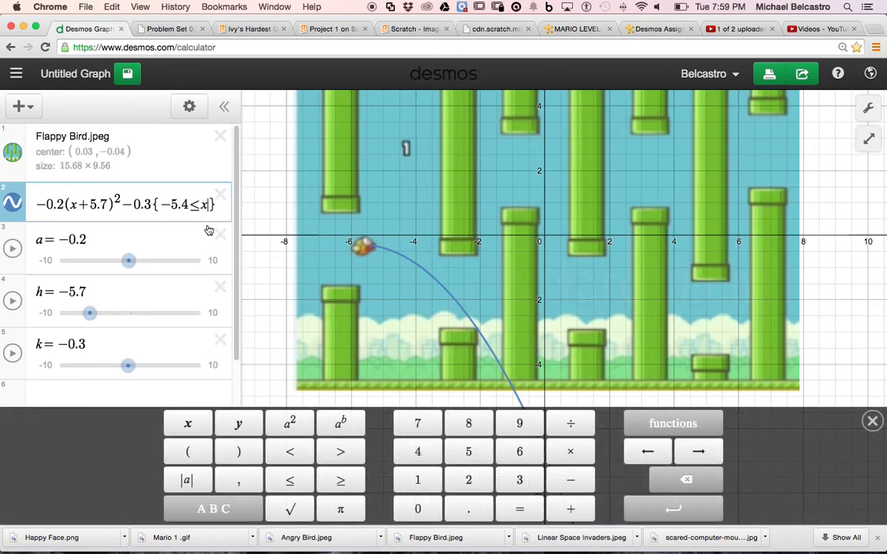
left_click(289, 479)
type("-2.4")
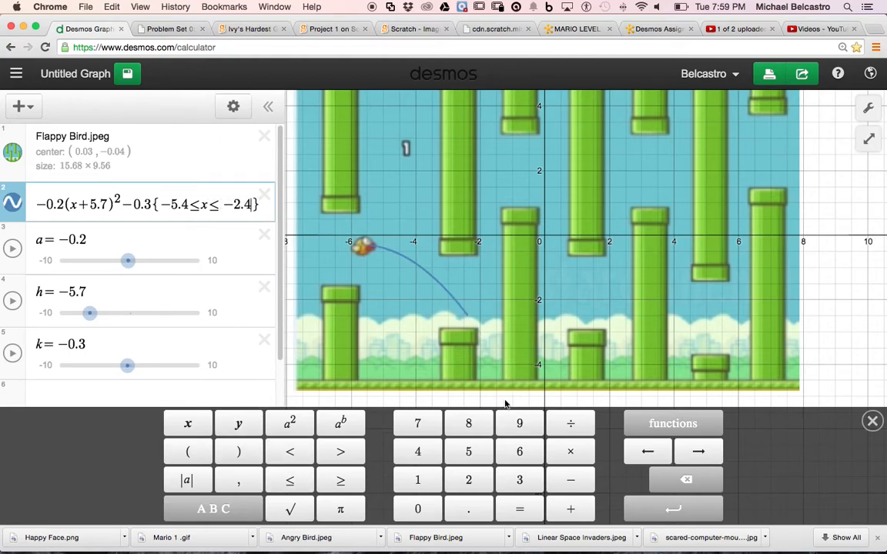
Step: Add a blank expression line directly below the domain-restricted parabola
mouse_move(368, 246)
left_mouse_down()
mouse_move(455, 302)
mouse_move(468, 323)
mouse_move(485, 225)
left_mouse_up()
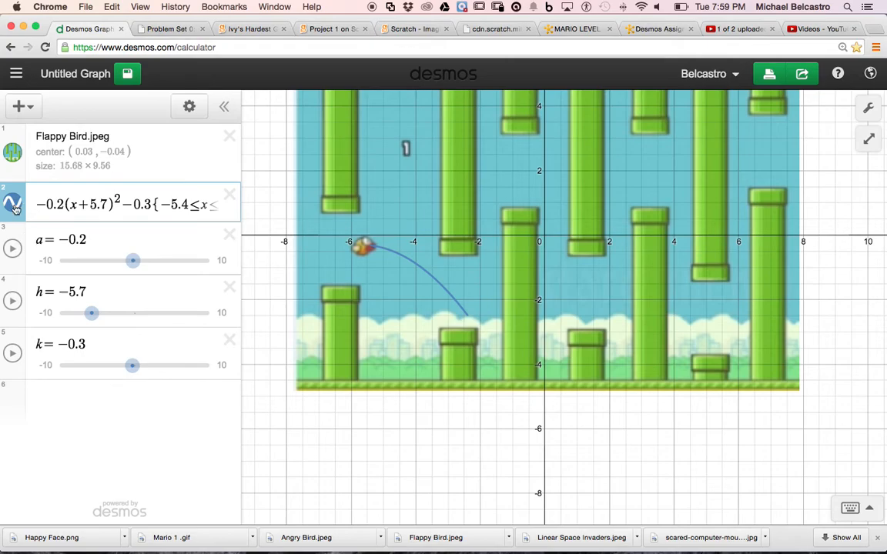
left_click(31, 107)
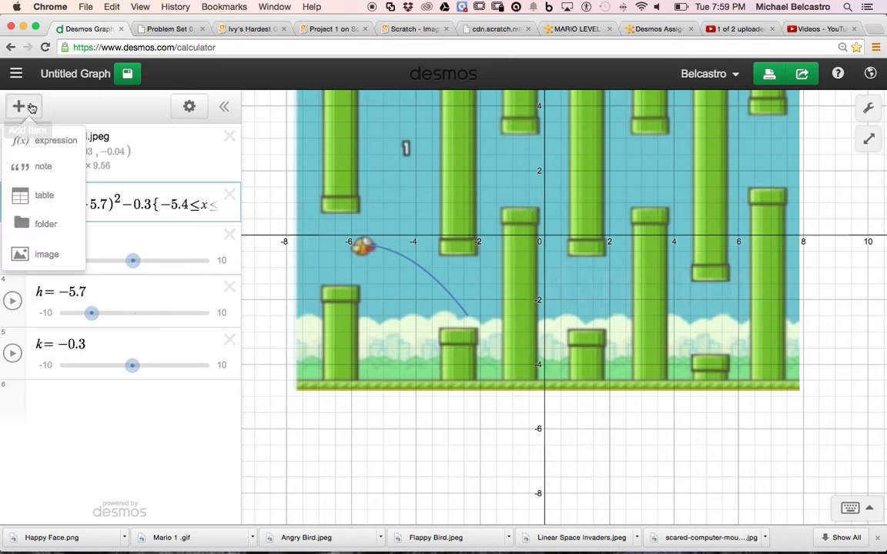
left_click(56, 141)
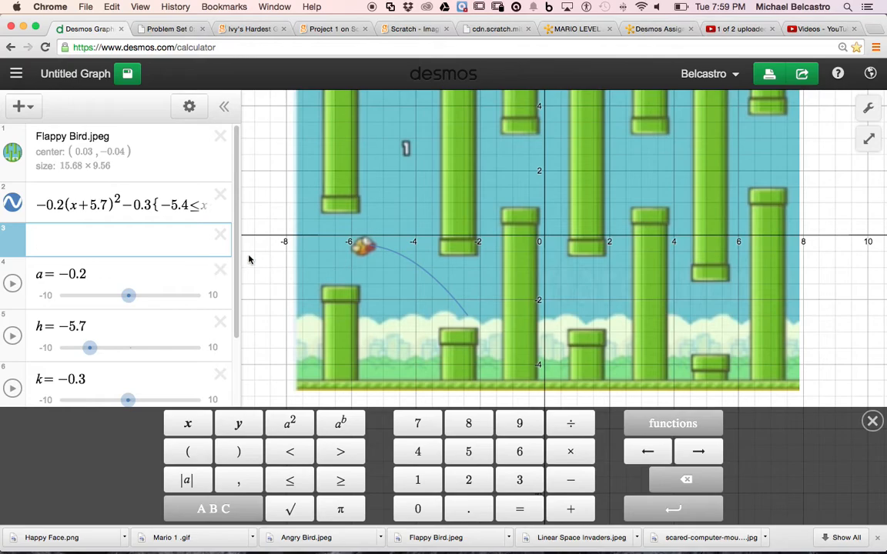
Step: Switch to the Notebook page and mark the conversion from vertex form to standard form with fading-ink underlines and arrows
mouse_move(787, 543)
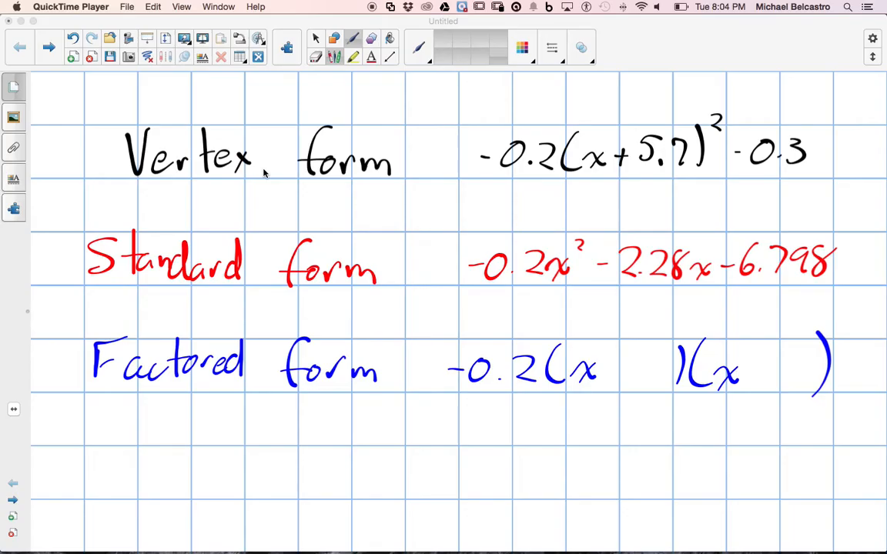
left_click(418, 48)
left_click(407, 218)
left_click_drag(453, 190, 768, 171)
mouse_move(428, 192)
left_mouse_down()
mouse_move(419, 223)
mouse_move(454, 229)
left_mouse_up()
left_click_drag(452, 314, 779, 297)
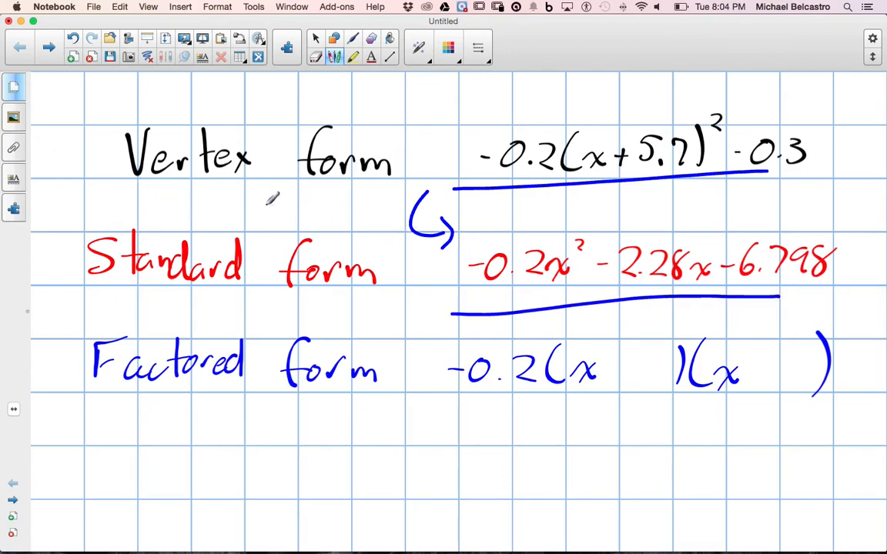
mouse_move(116, 193)
left_mouse_down()
mouse_move(371, 187)
mouse_move(80, 235)
left_mouse_up()
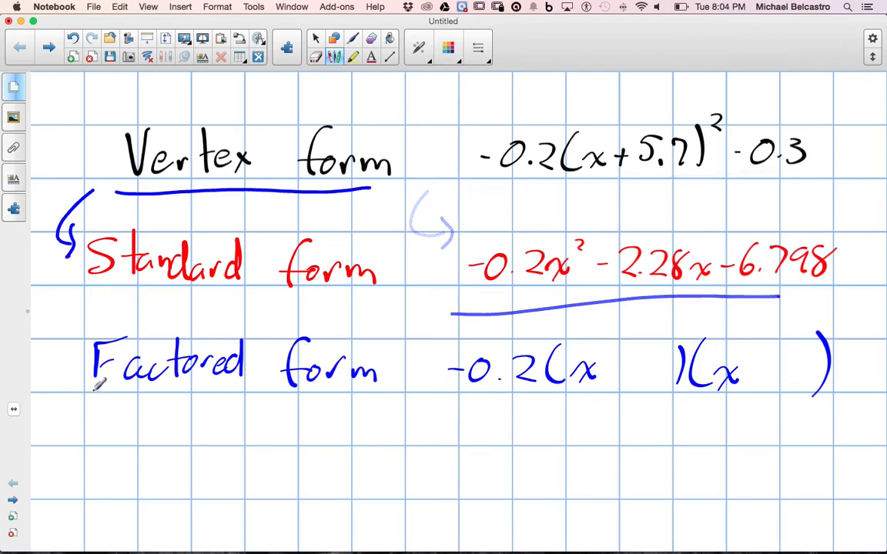
Step: Underline the factored form's label and expression, and draw arrows down to it from the −2.28x and −6.798 terms
left_click_drag(68, 401, 383, 398)
left_click_drag(472, 400, 786, 408)
mouse_move(643, 290)
left_mouse_down()
mouse_move(649, 324)
mouse_move(672, 311)
left_mouse_up()
left_click_drag(768, 300, 769, 323)
left_click_drag(761, 327, 786, 312)
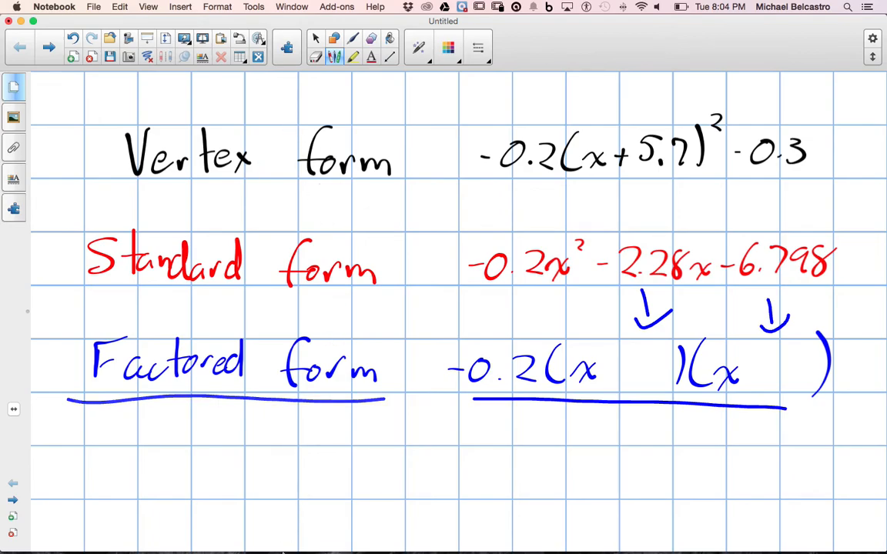
Step: Switch back to the Desmos graph and compare the vertex-form and standard-form parabolas by hiding and showing the standard-form curve
mouse_move(254, 550)
left_click(151, 542)
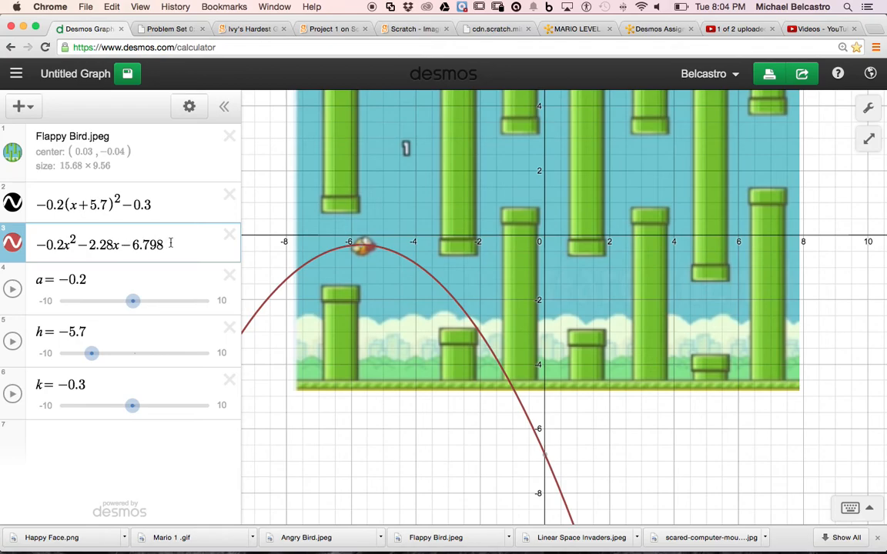
left_click(15, 245)
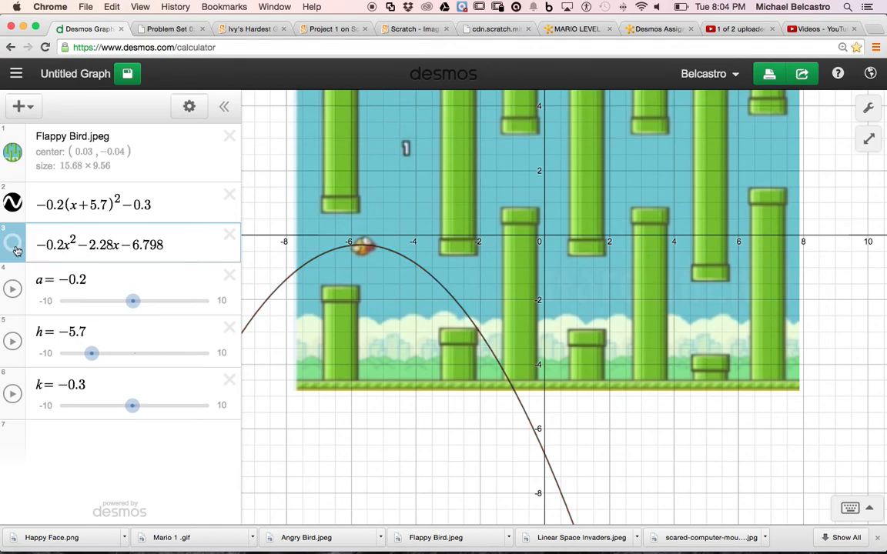
left_click(15, 246)
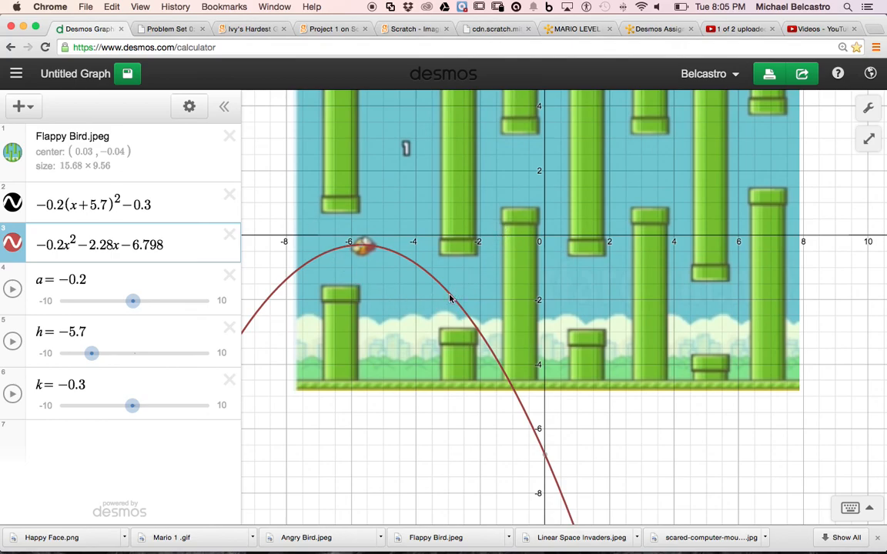
left_click_drag(637, 203, 634, 255)
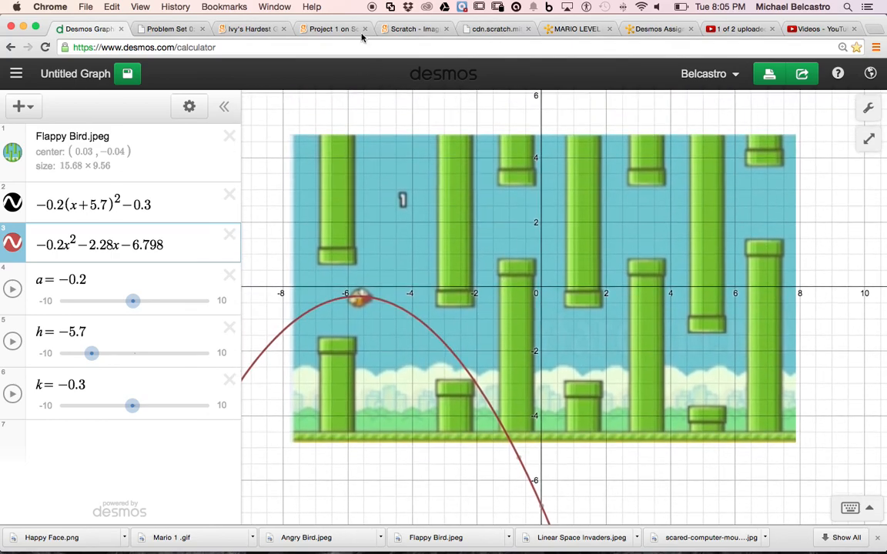